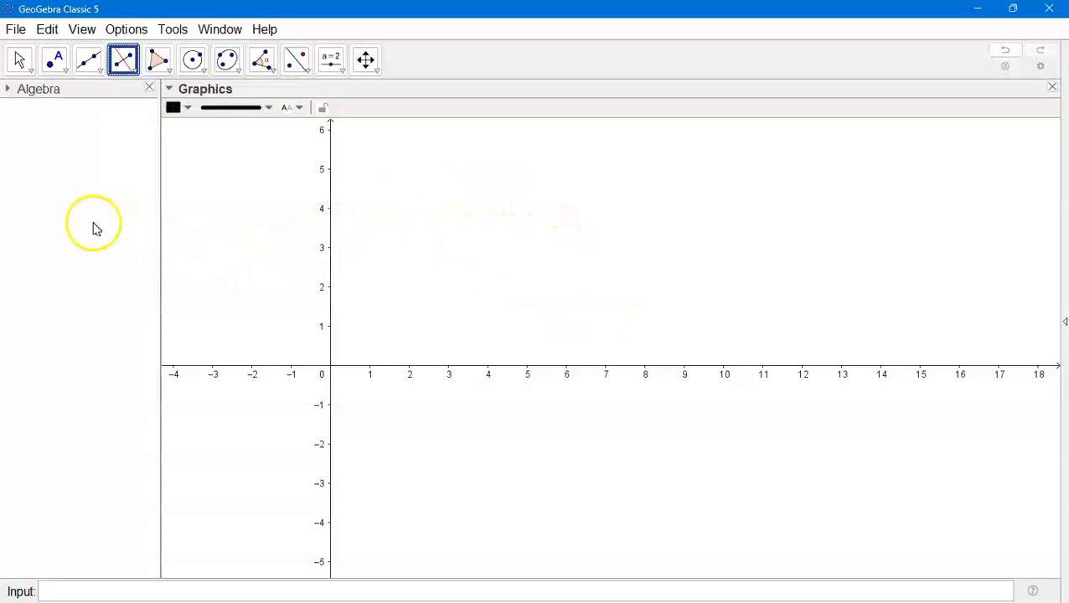
Place two points on the x-axis, at (2, 0) and (5, 0)
left_click(55, 59)
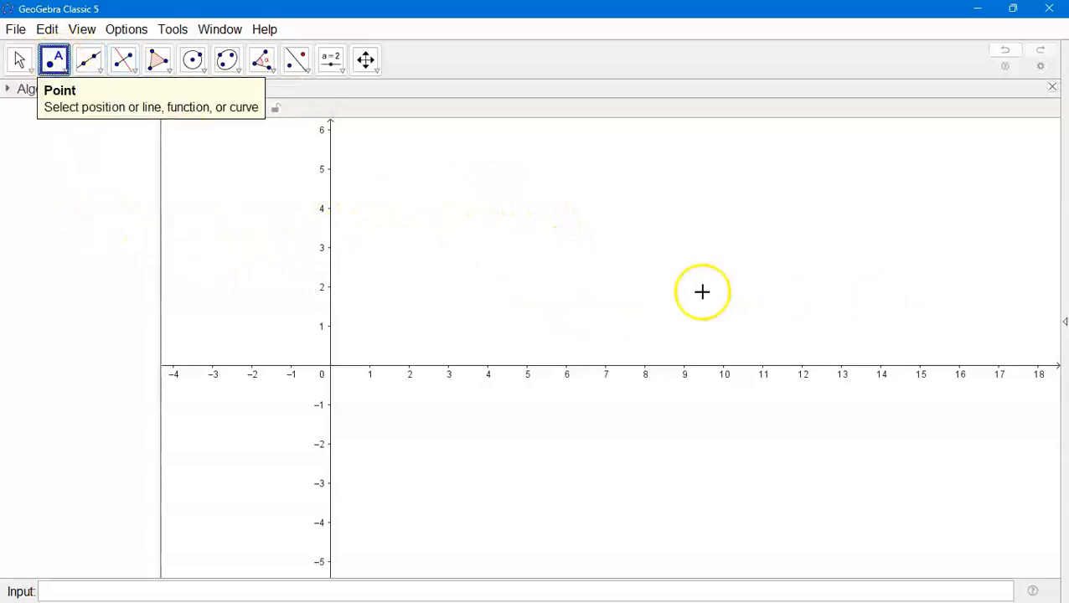
left_click(409, 366)
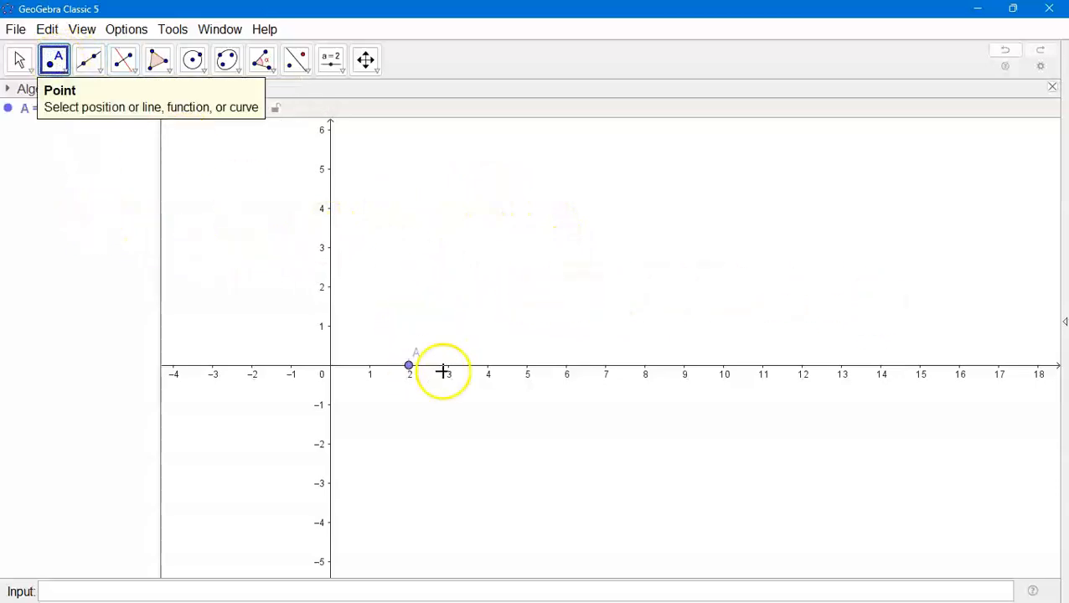
left_click(527, 366)
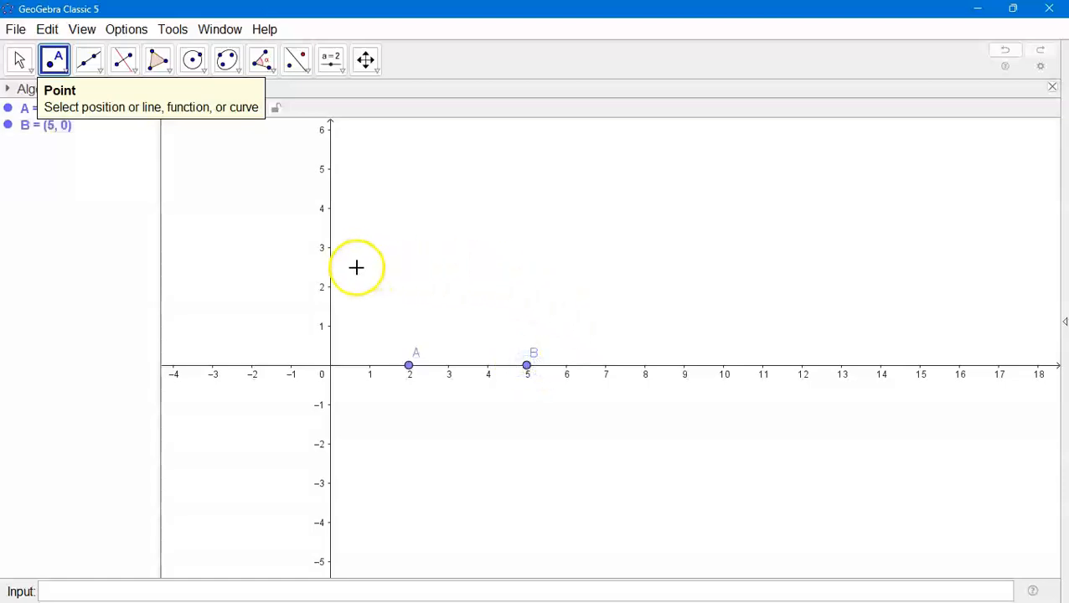
Construct the perpendicular bisector of points A and B with the Perpendicular Bisector tool
left_click(118, 66)
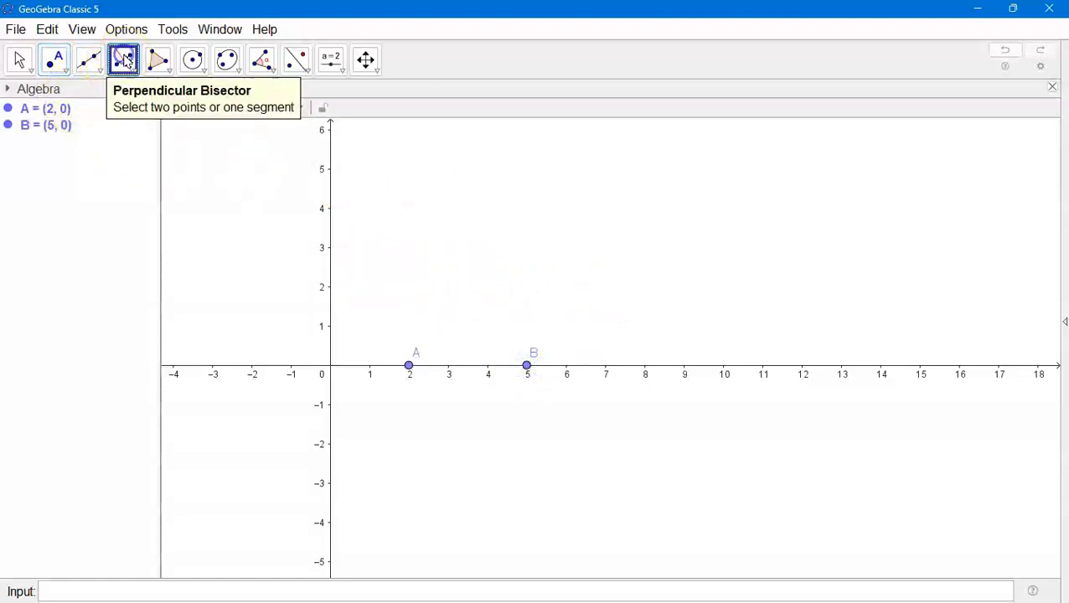
left_click(409, 366)
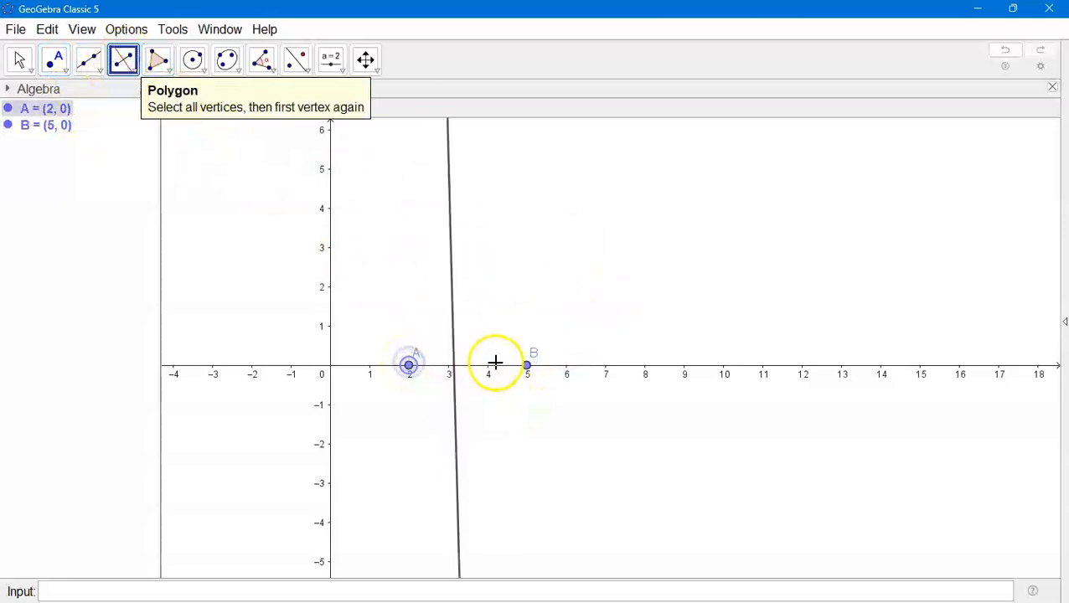
left_click(528, 367)
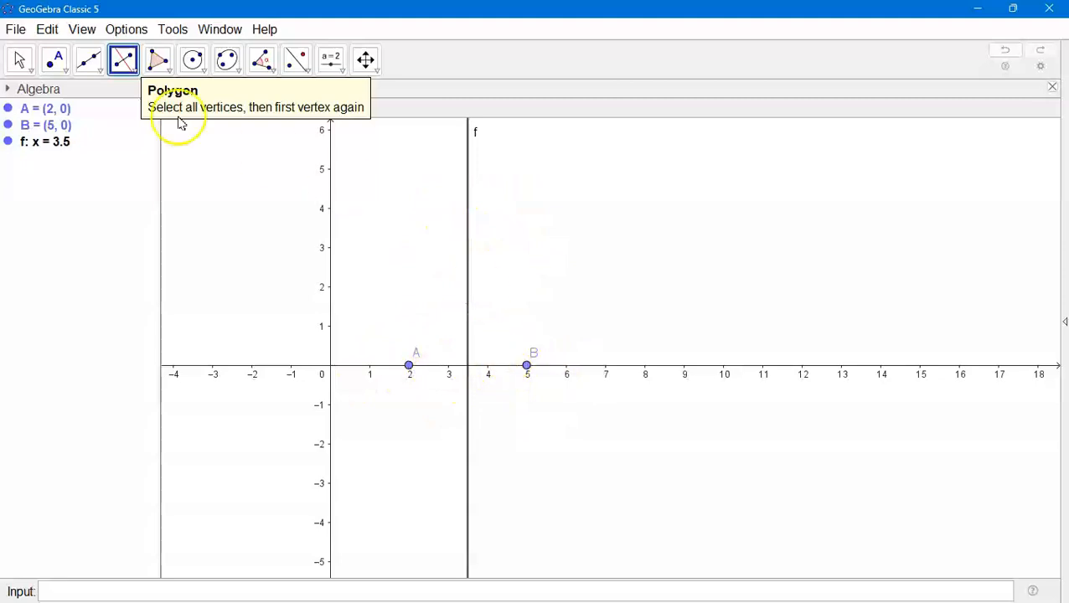
Draw a segment joining points A and B
left_click(98, 69)
left_click(124, 101)
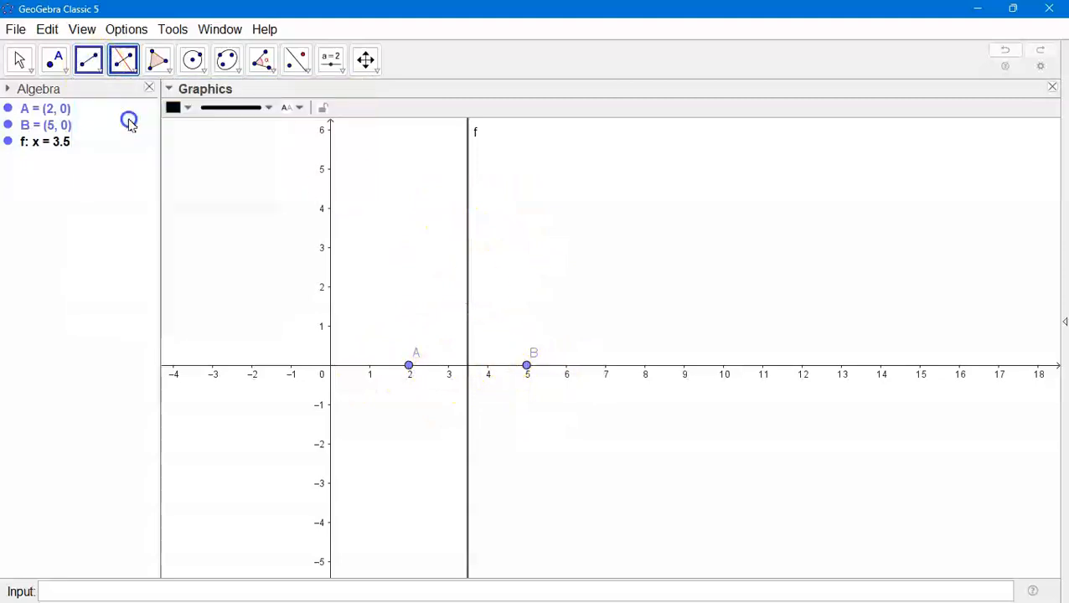
left_click(409, 366)
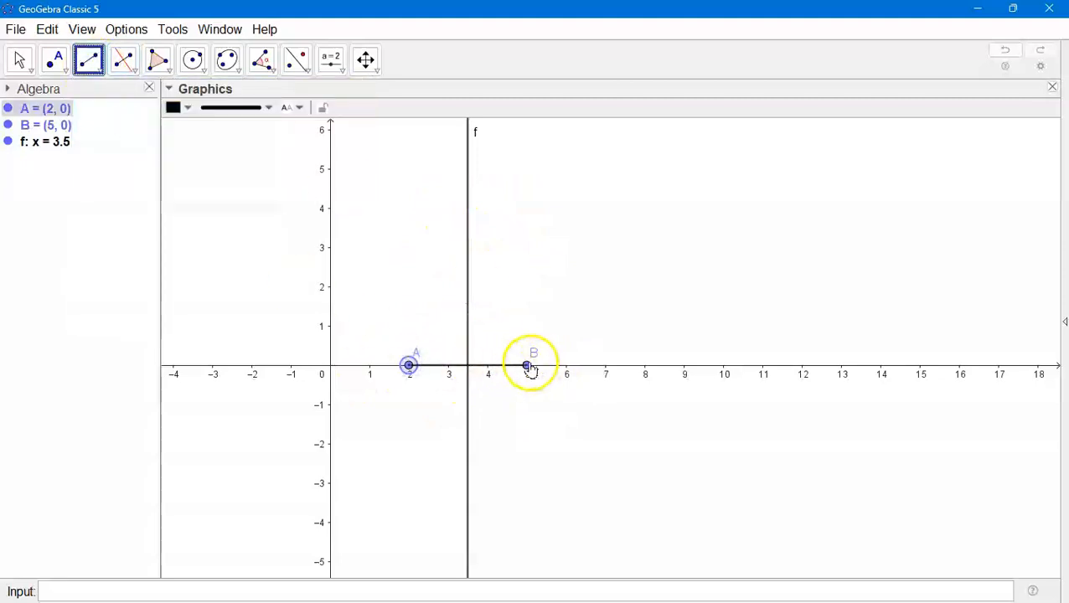
left_click(527, 366)
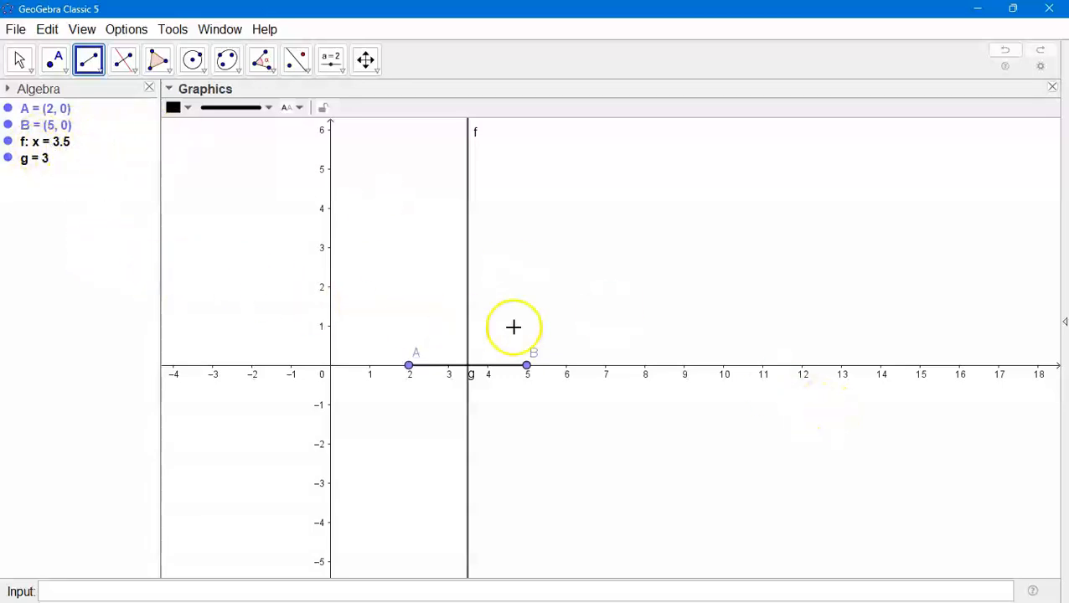
Mark the intersection of perpendicular bisector f with segment AB using the Intersect tool
left_click(57, 62)
left_click(103, 198)
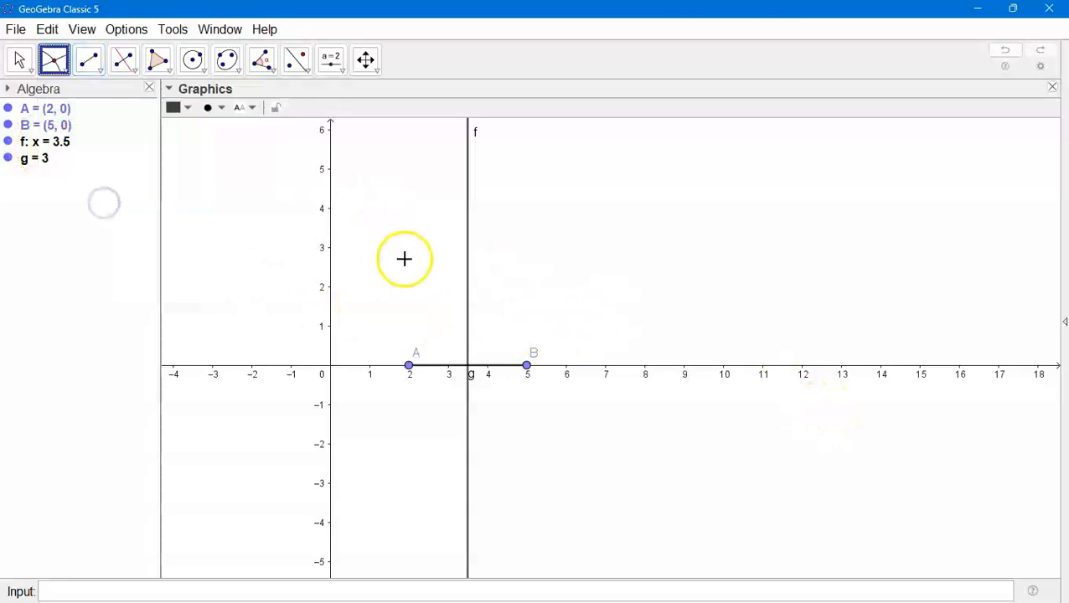
left_click(468, 297)
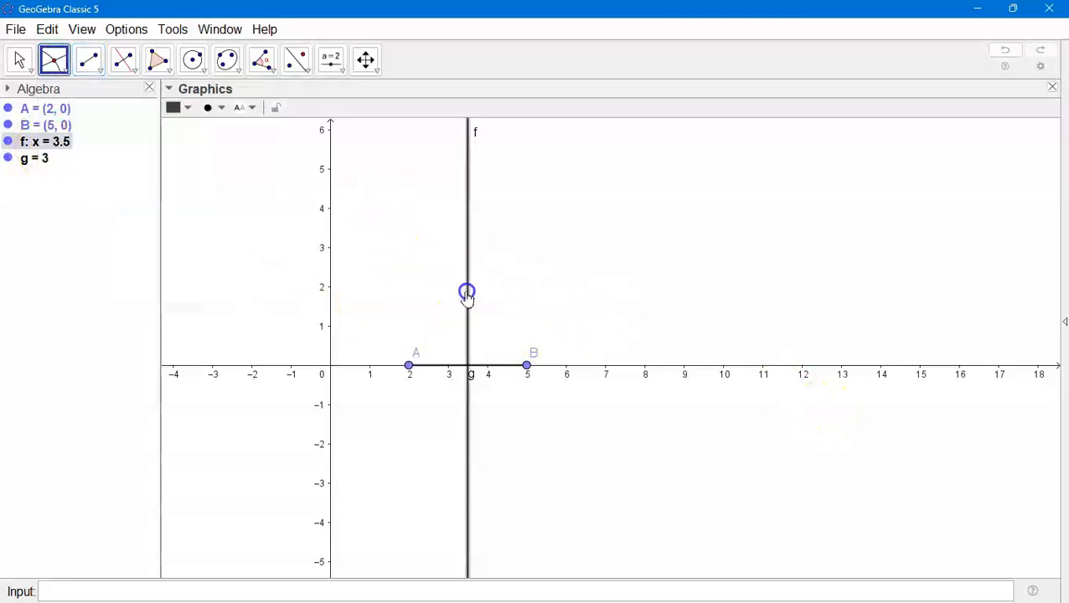
left_click(504, 366)
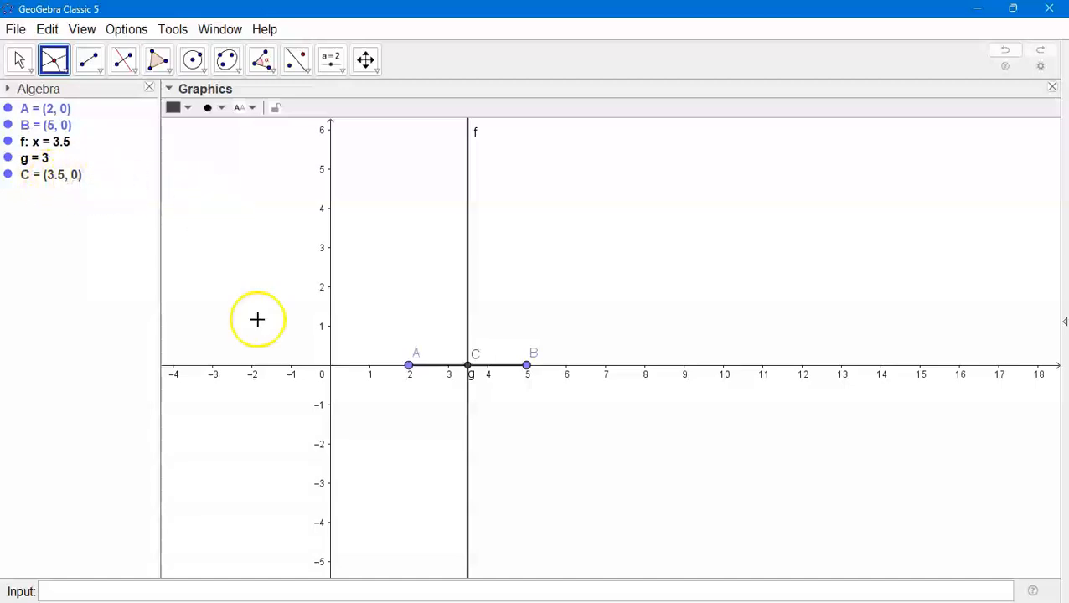
Draw a nearly horizontal segment about 4.92 units long, from about (7.14, 3.22) to (12.06, 3.26)
left_click(88, 60)
left_click(124, 132)
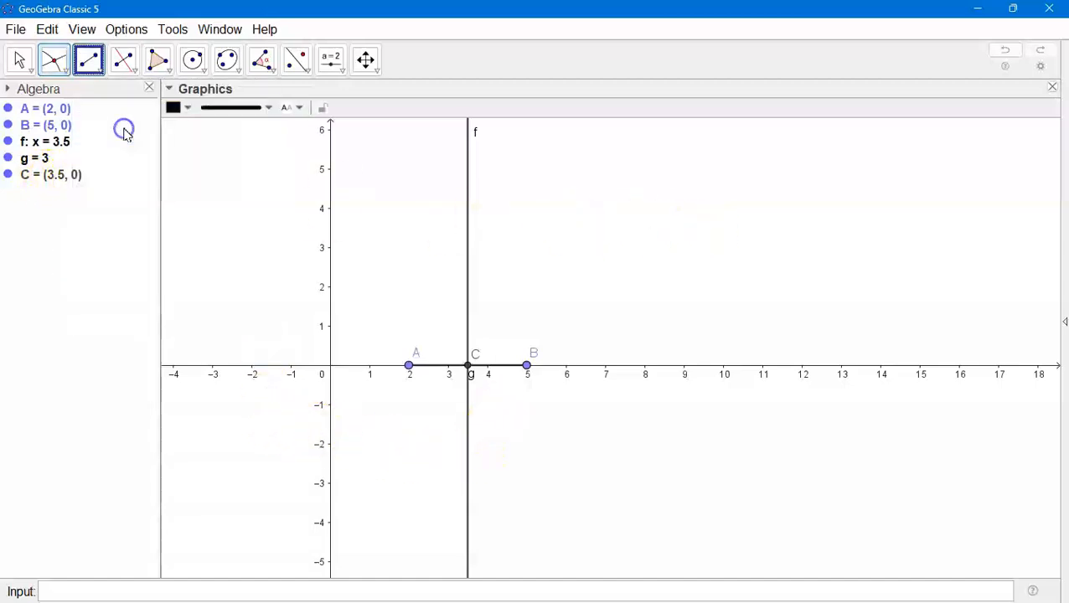
left_click(610, 238)
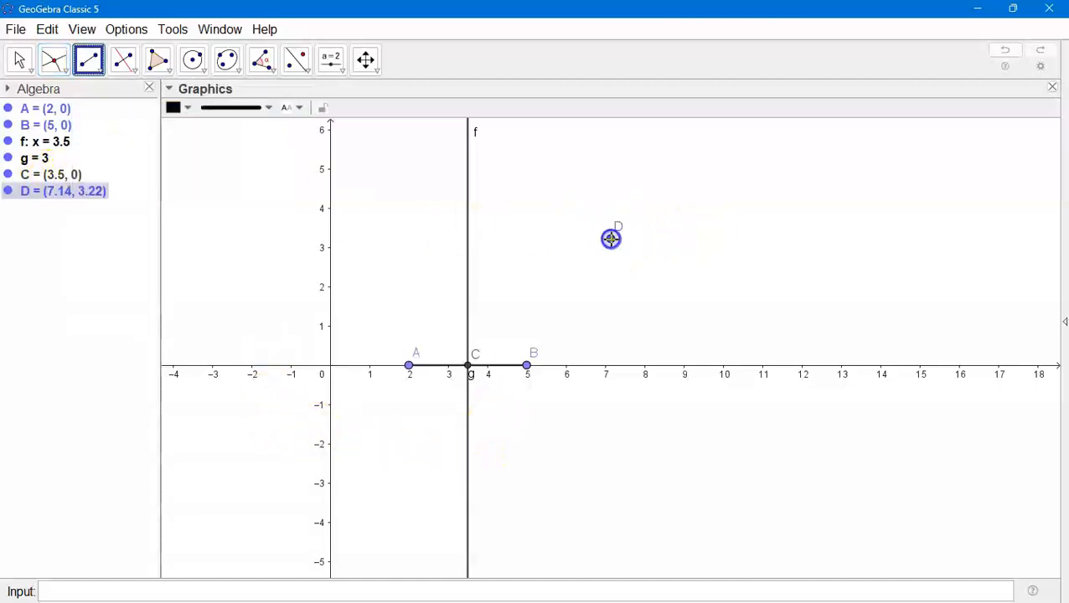
left_click(804, 238)
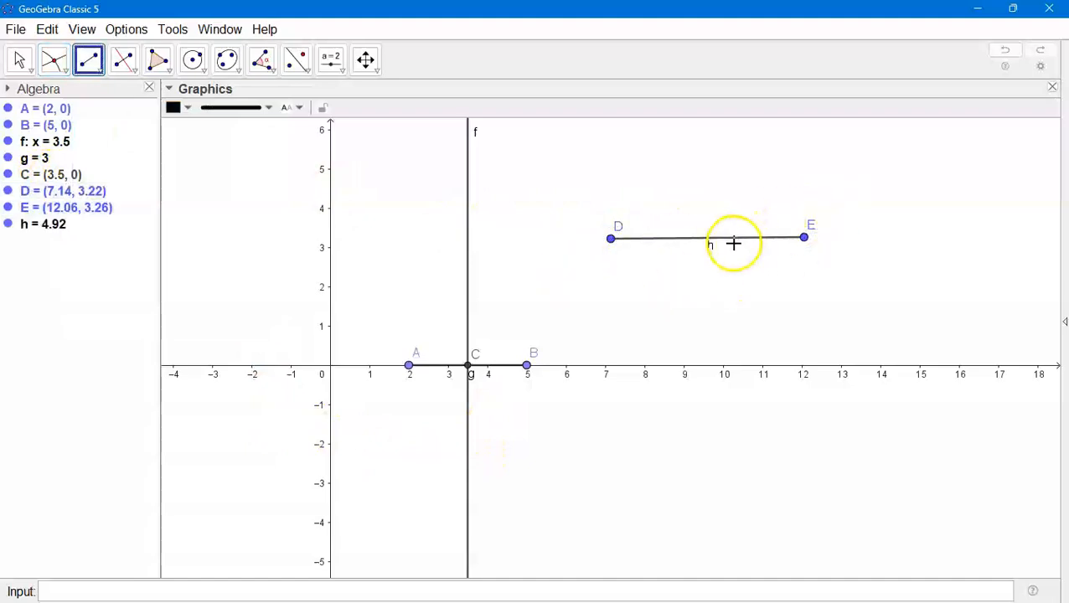
Construct the perpendicular bisector of points D and E with the Perpendicular Bisector tool
left_click(124, 60)
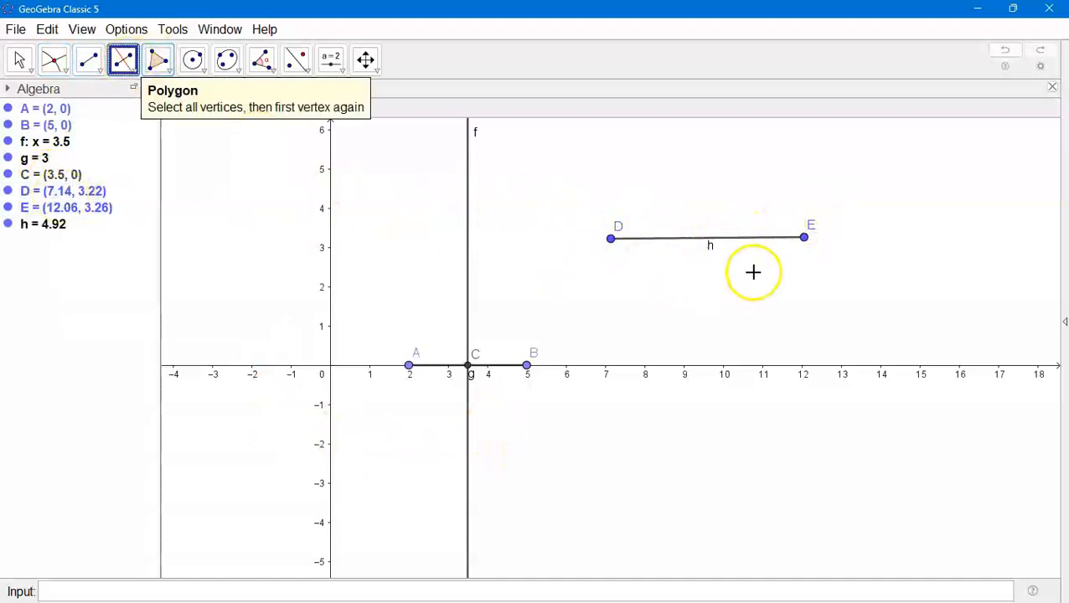
left_click(611, 239)
left_click(804, 238)
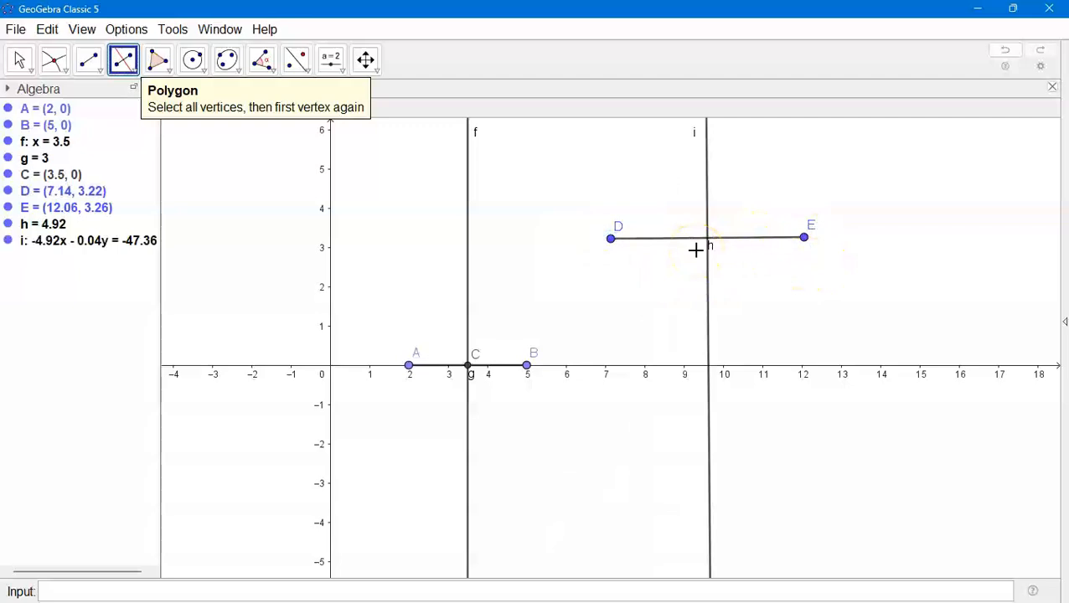
Add angle measurements between segment DE and its bisector, and between segment AB and its bisector
left_click(265, 63)
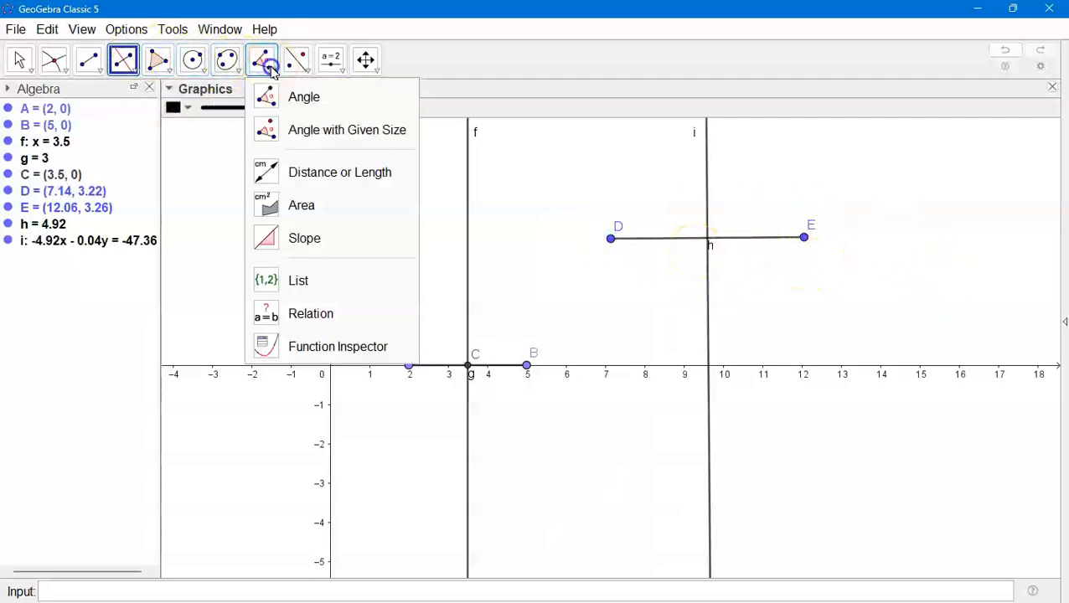
left_click(287, 98)
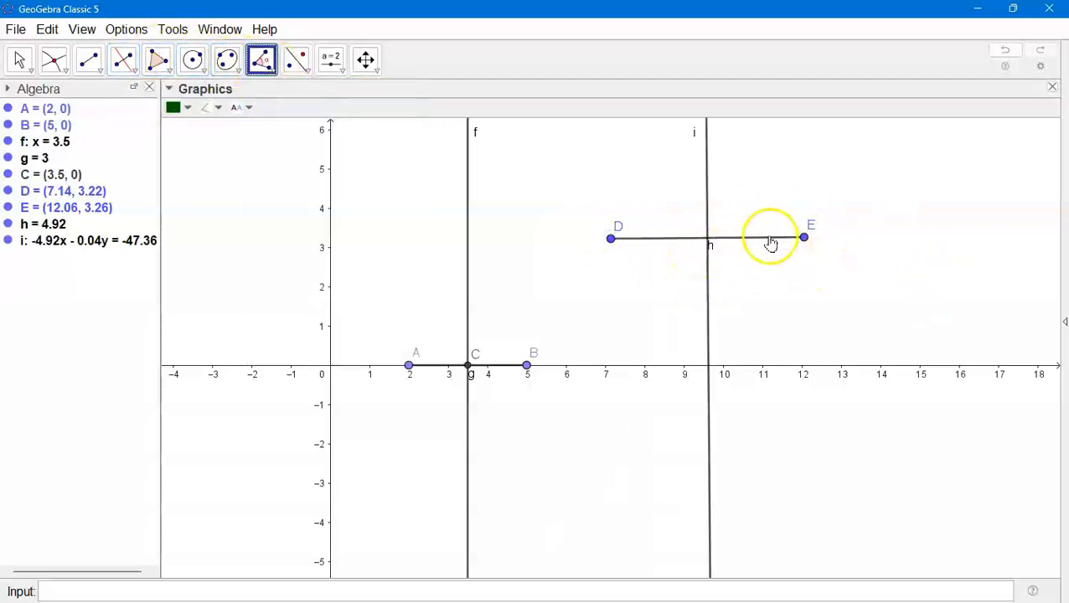
left_click(769, 237)
left_click(706, 189)
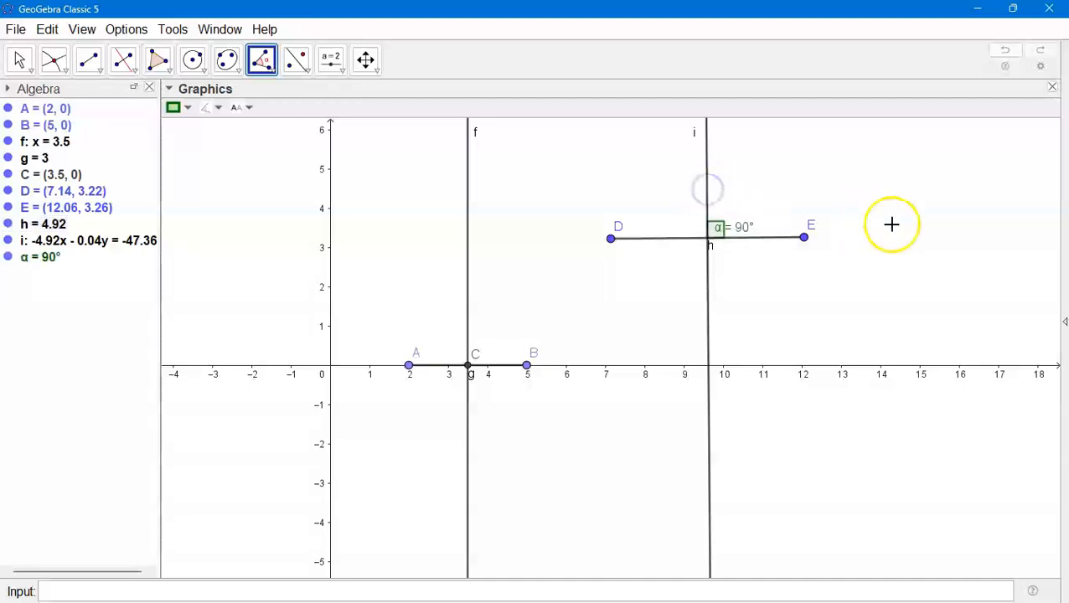
left_click(484, 372)
left_click(470, 320)
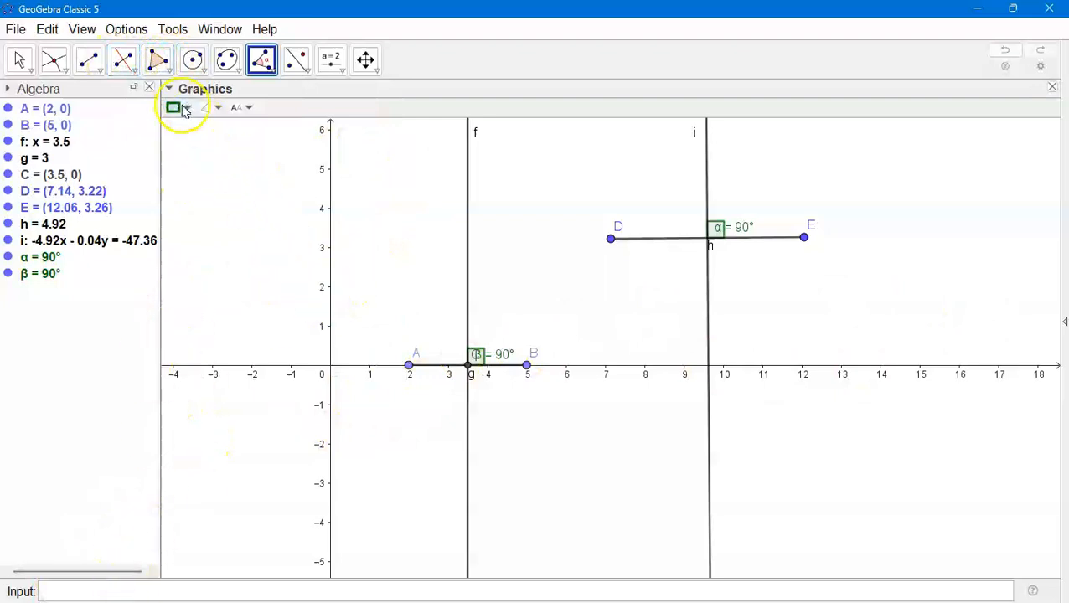
Move the input bar above the views through the layout preferences, and close the preferences
left_click(806, 105)
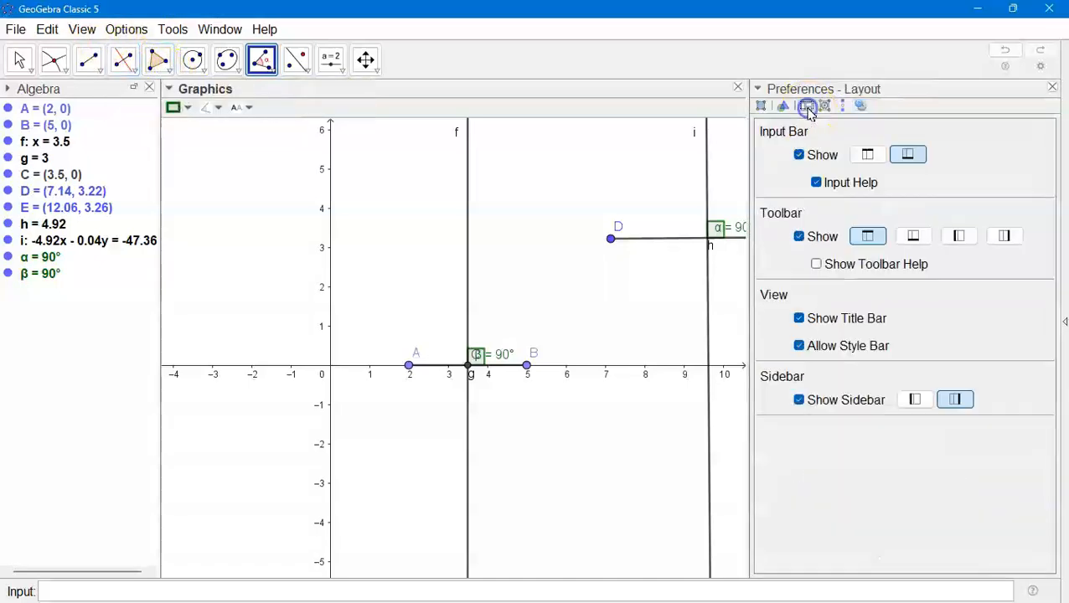
left_click(868, 155)
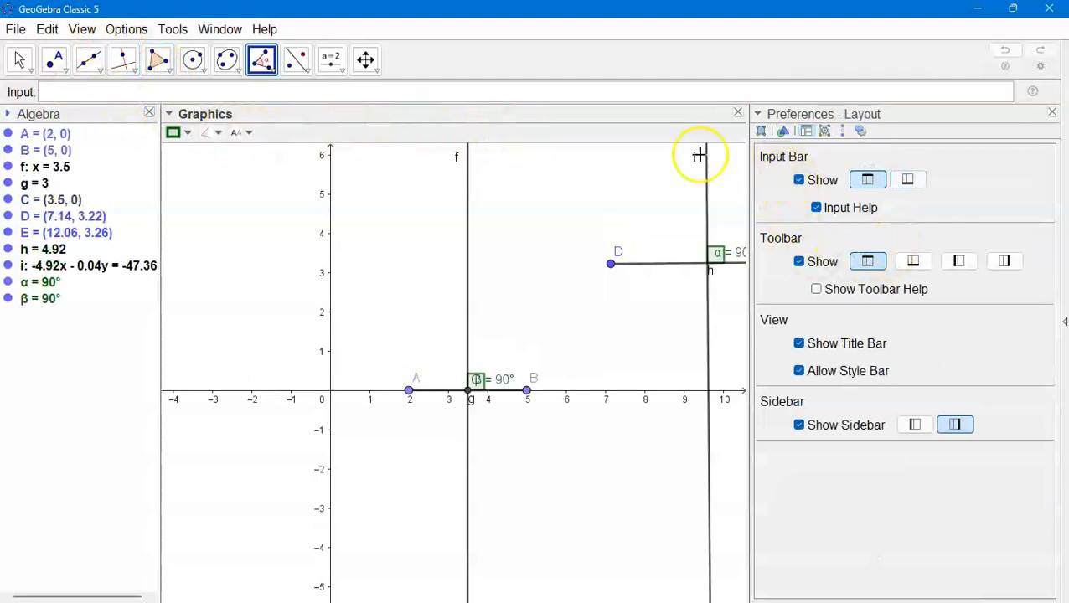
left_click(1053, 112)
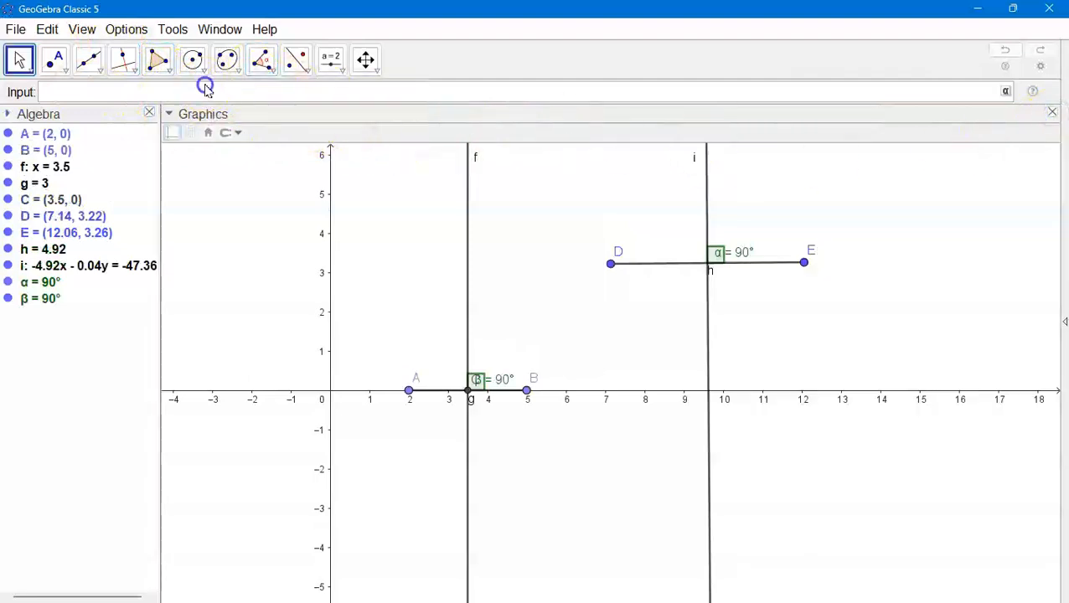
Create the perpendicular bisector of points B and D by entering the two-point PerpendicularBisector command
type("per")
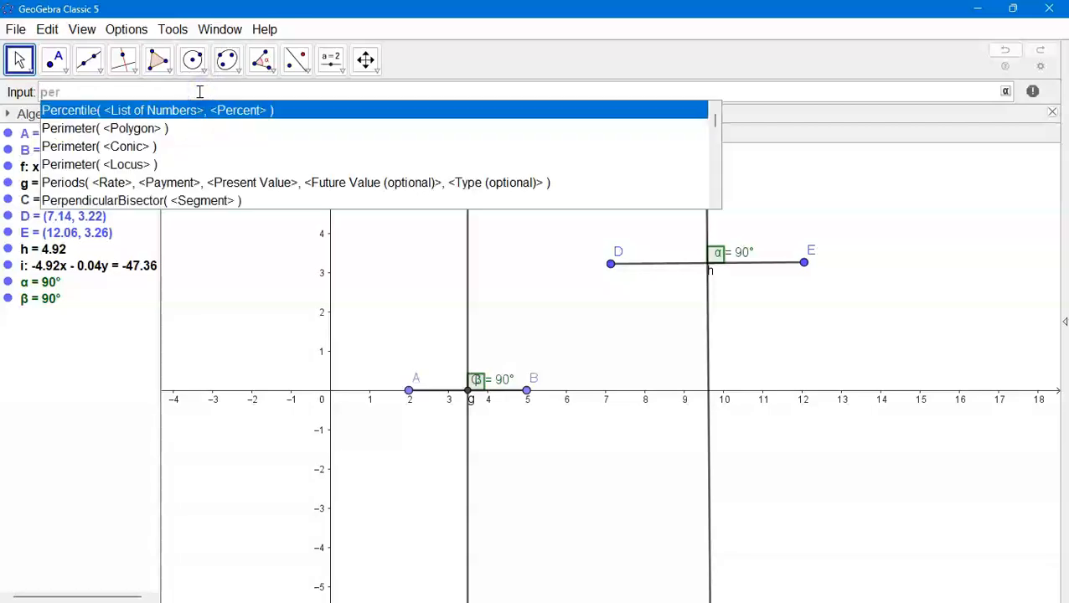
type("p")
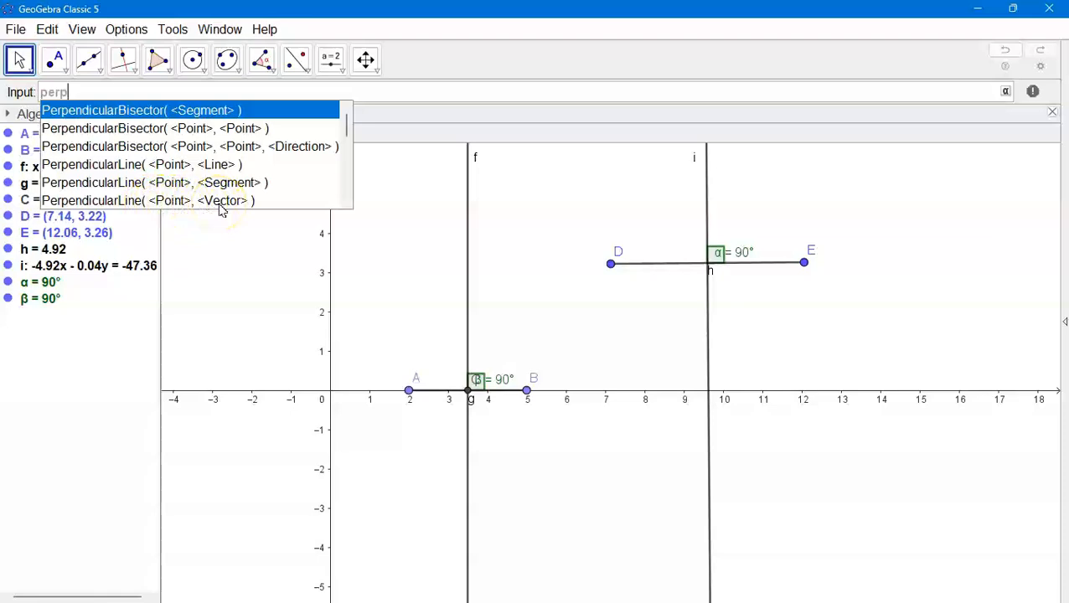
left_click(202, 134)
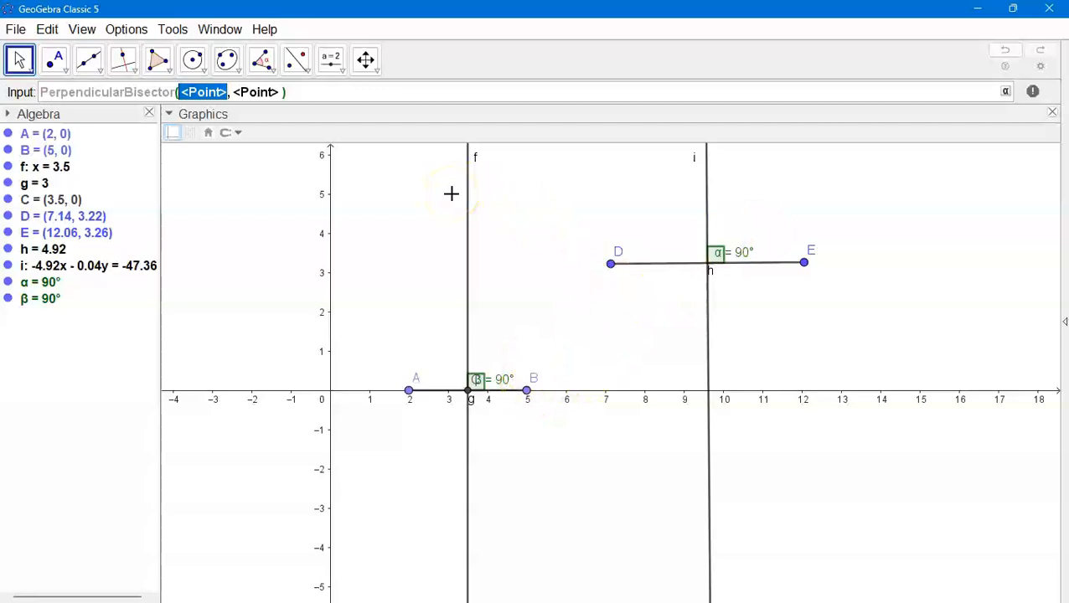
type("B")
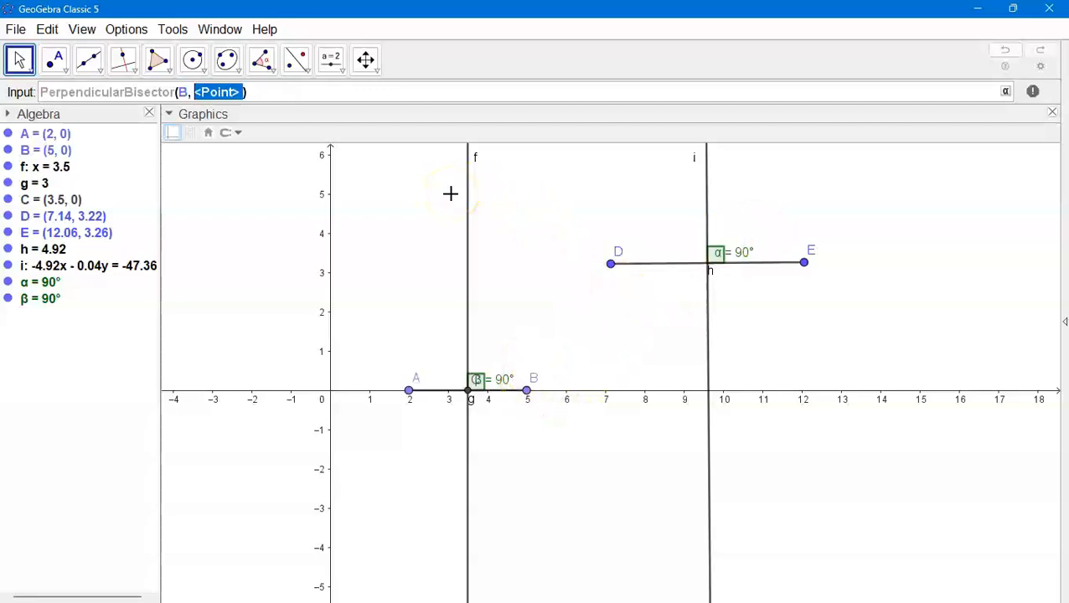
key("Return")
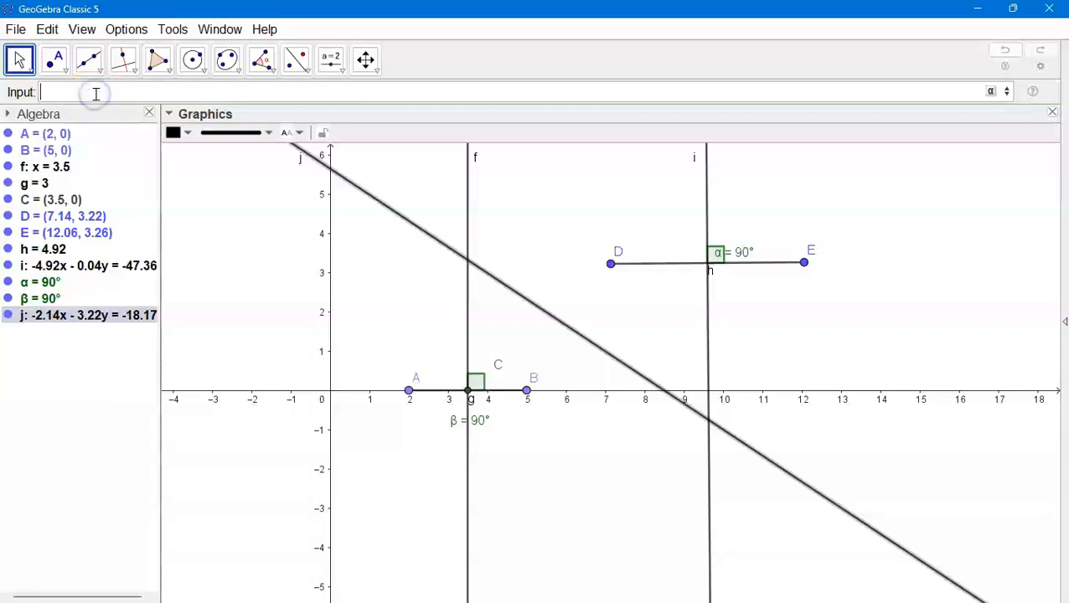
Draw a nearly horizontal segment about 3.54 units long, from (12, 2) to about (15.54, 2.02)
left_click(88, 61)
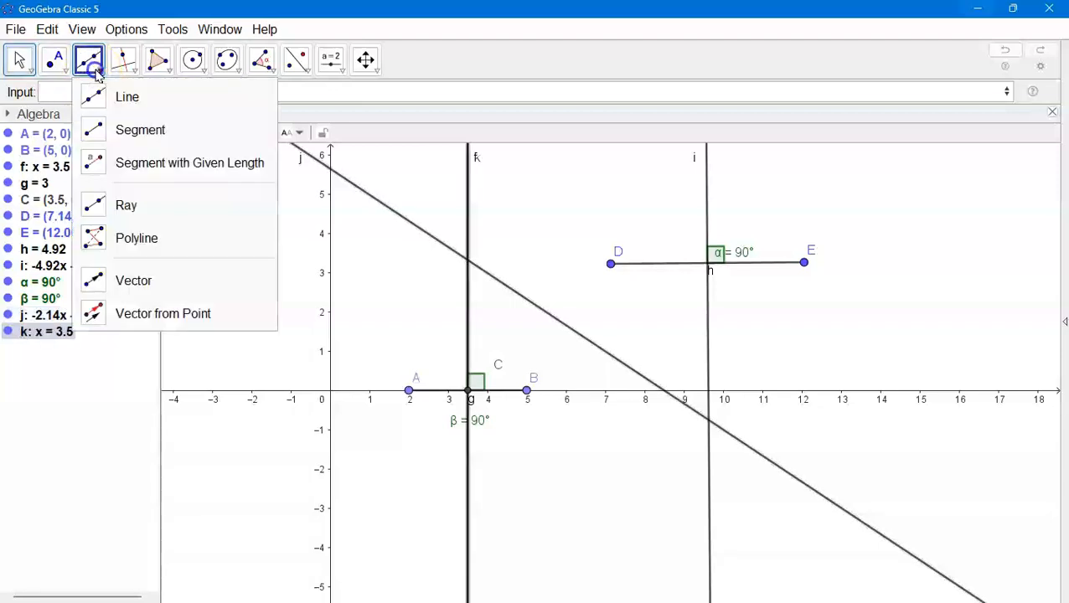
left_click(127, 128)
left_click_drag(806, 317, 940, 311)
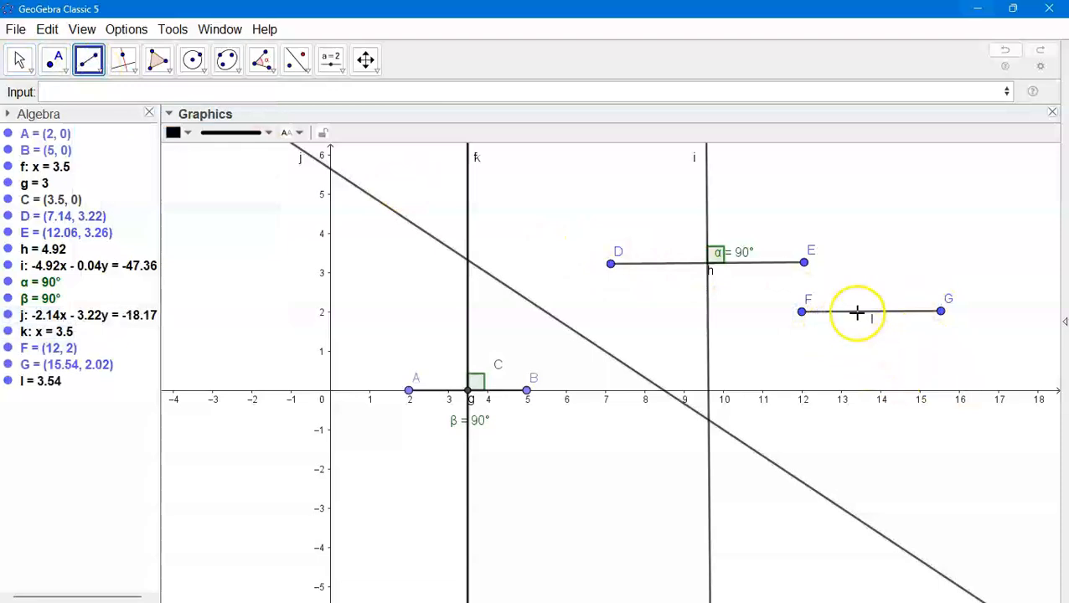
Create the perpendicular bisector of segment FG by entering the command PerpendicularBisector(l)
left_click(71, 89)
type("per")
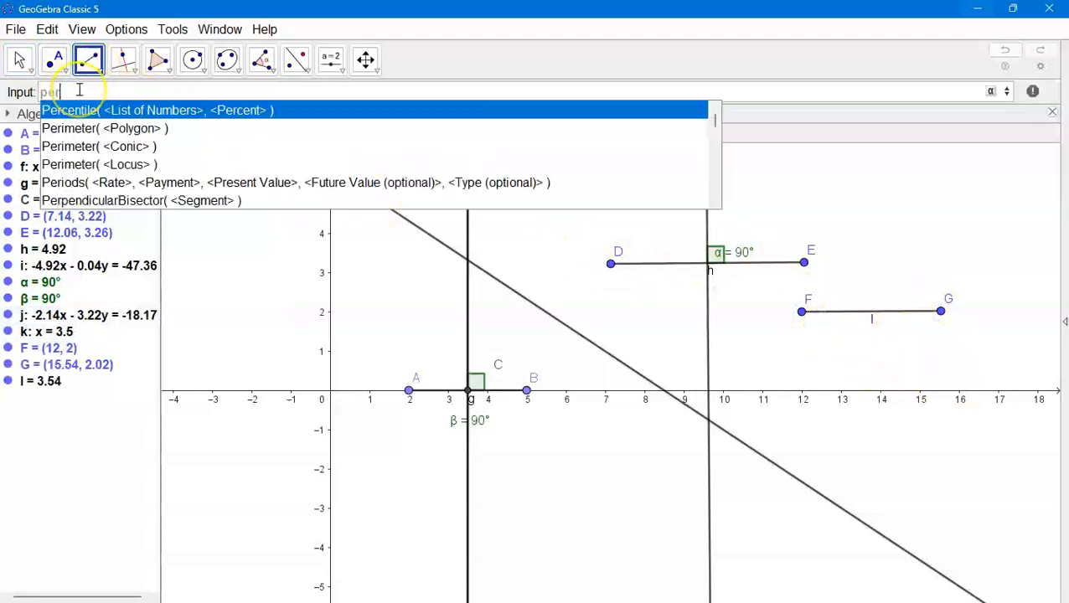
left_click(92, 201)
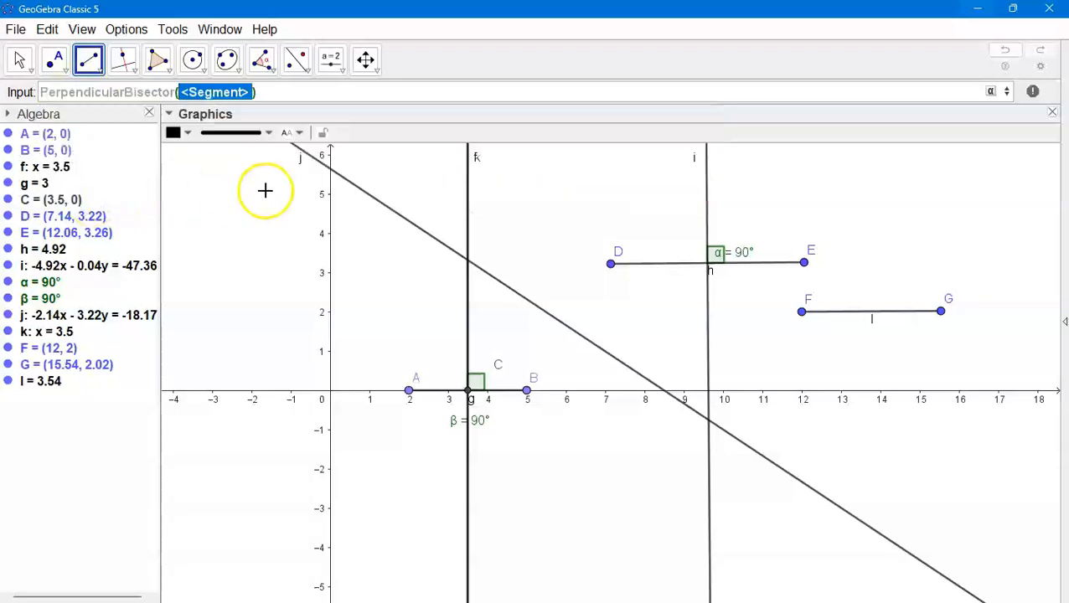
left_click(871, 324)
left_click(935, 356)
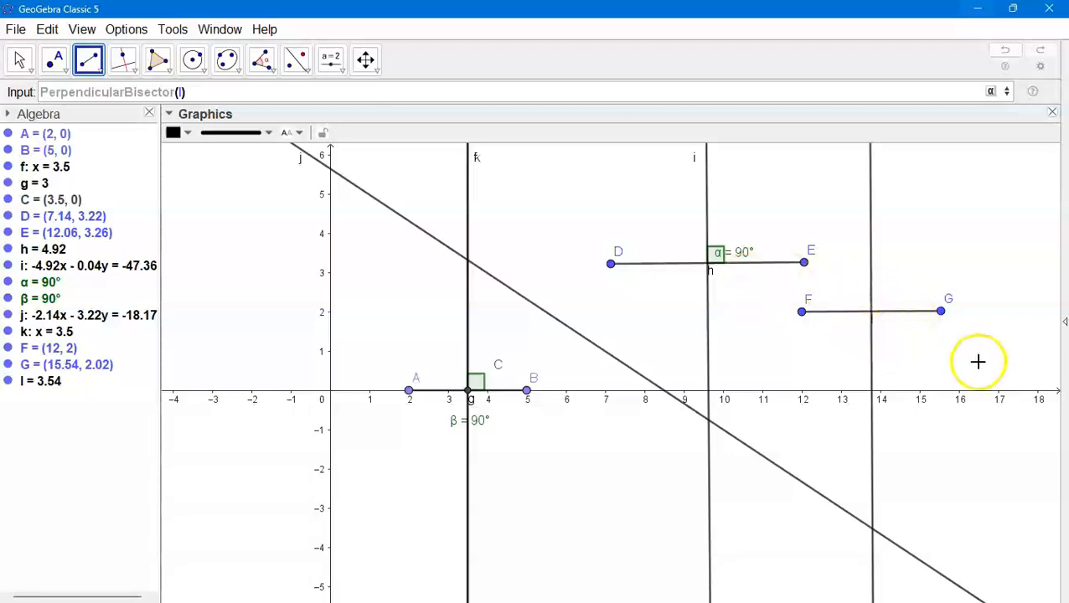
key("Return")
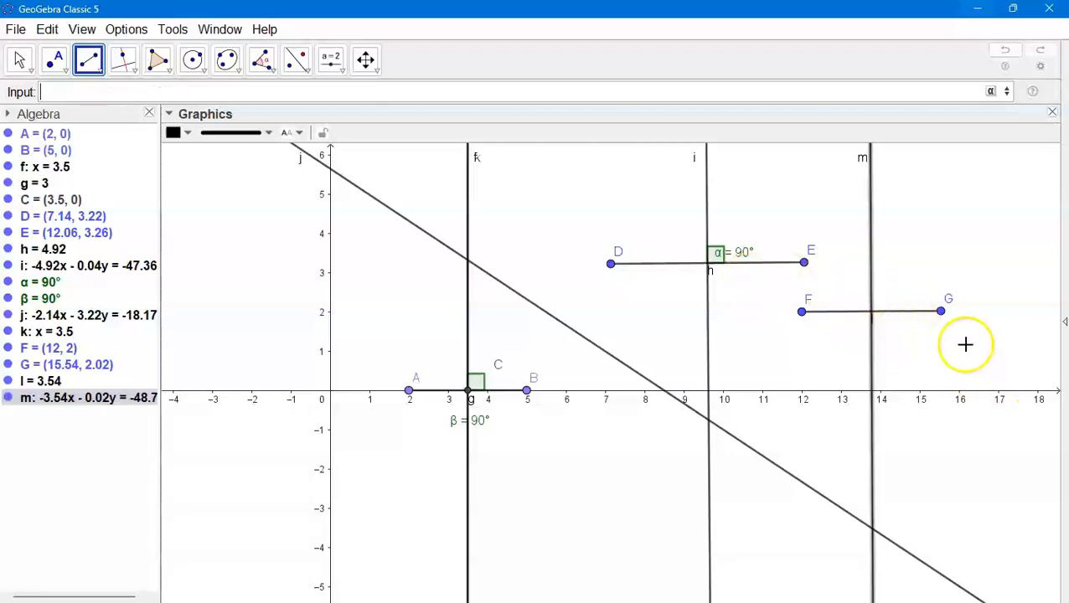